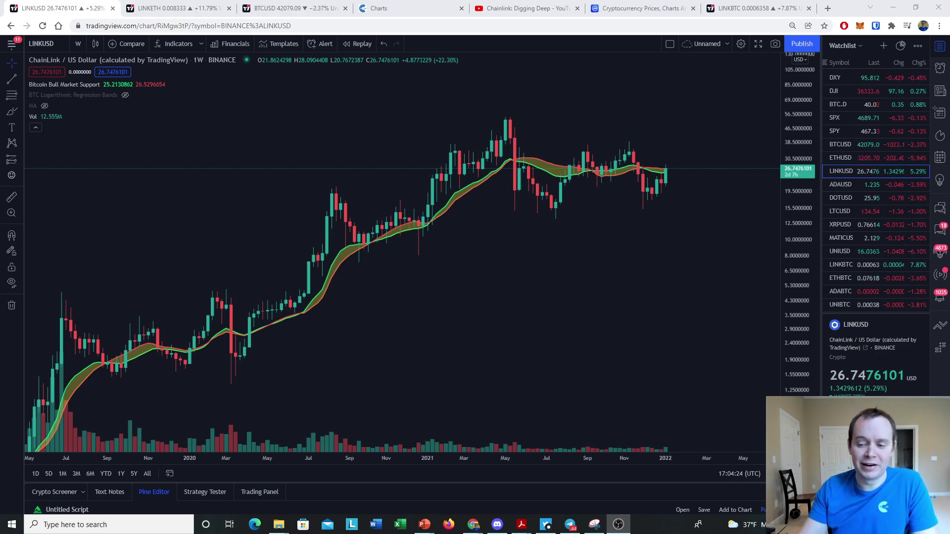
- Zoom out and pan the LINKUSD chart to reveal its earlier price history
scroll(501, 248, down, 2)
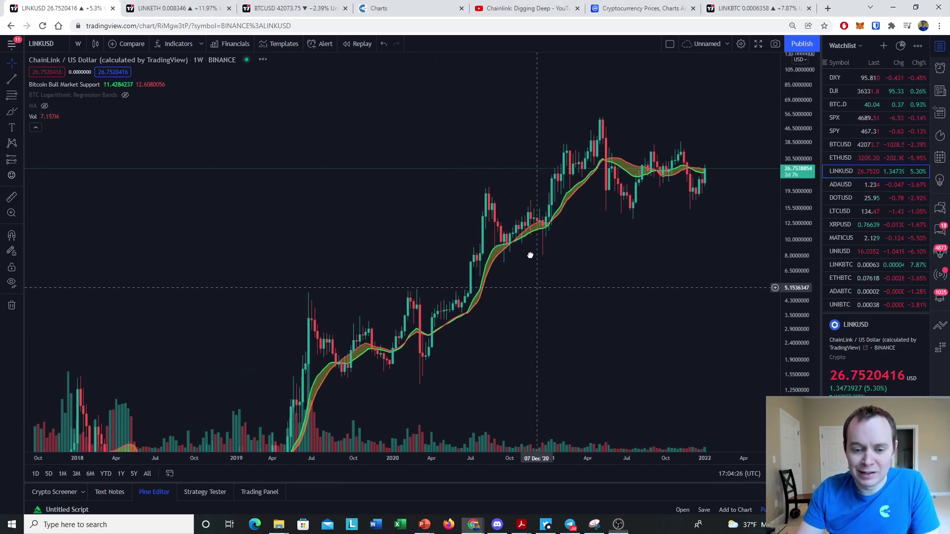
drag(528, 254, 526, 153)
scroll(726, 292, down, 2)
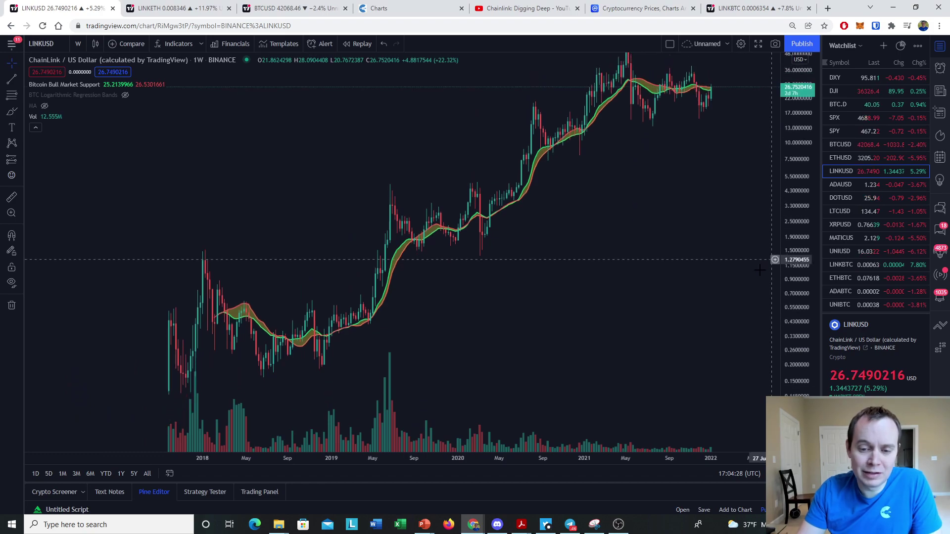
drag(726, 292, 714, 287)
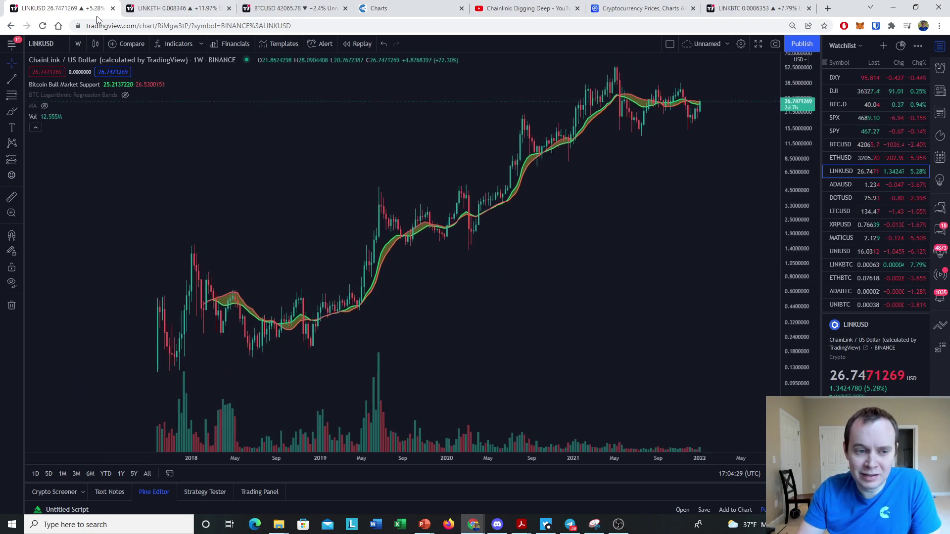
- Hide the volume bars, collapse the indicator legend, then bring up the Chainlink: Digging Deep video
click(44, 118)
click(36, 127)
drag(591, 270, 608, 304)
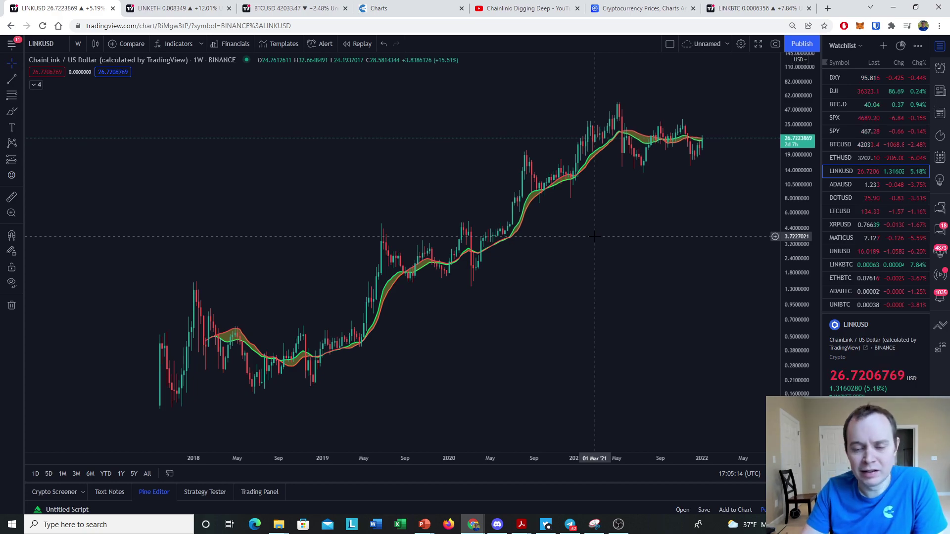
click(549, 10)
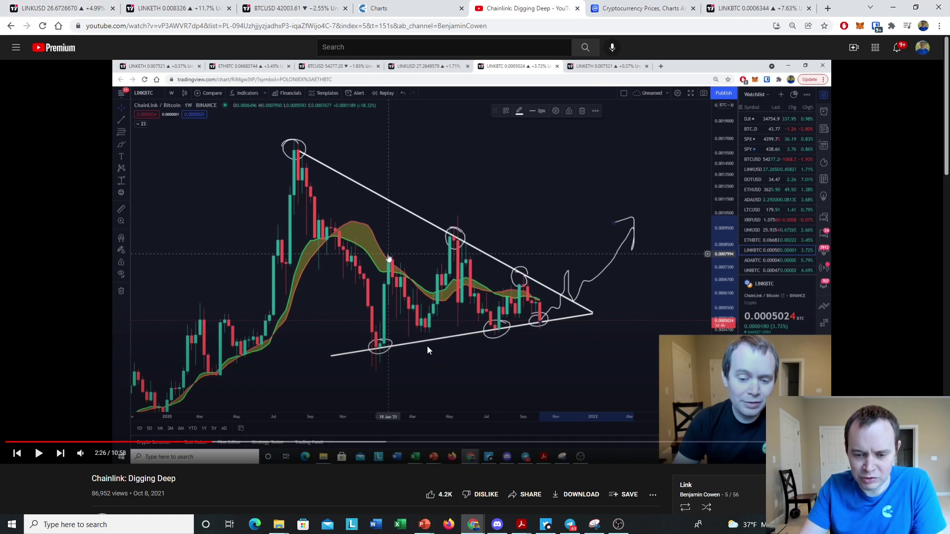
- Switch from the video back to the LINKUSD TradingView tab
click(59, 8)
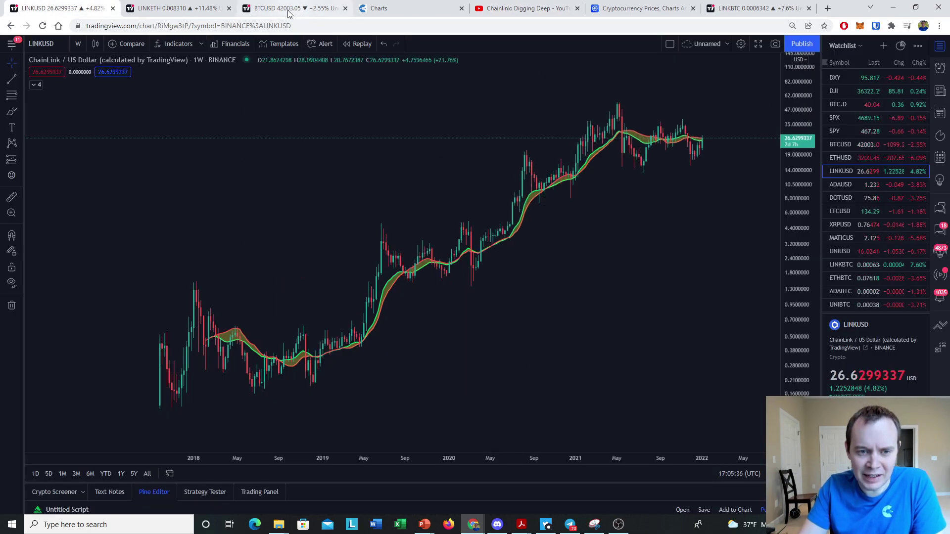
- Move the LINKBTC tab beside LINKUSD, stretch its price axis, then view the Digging Deep video
drag(747, 8, 178, 8)
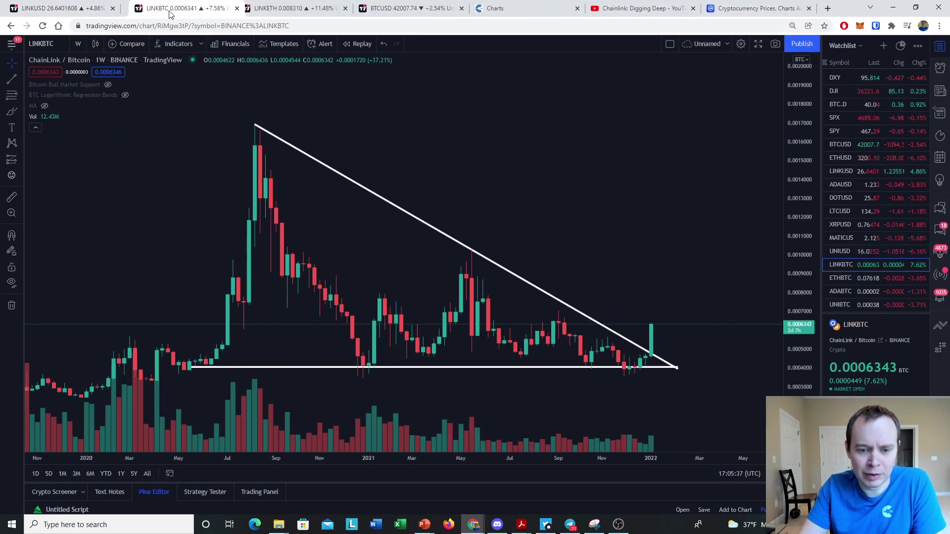
drag(790, 393, 810, 242)
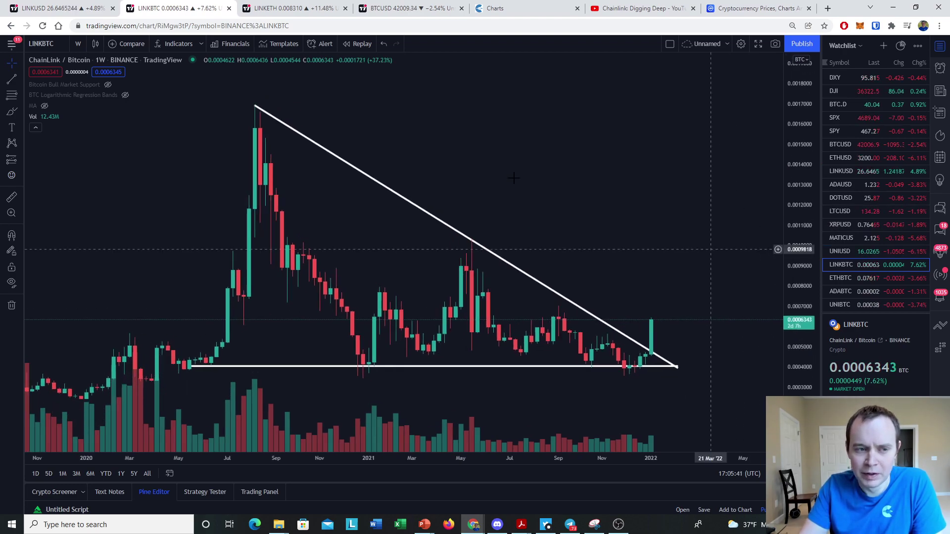
click(625, 7)
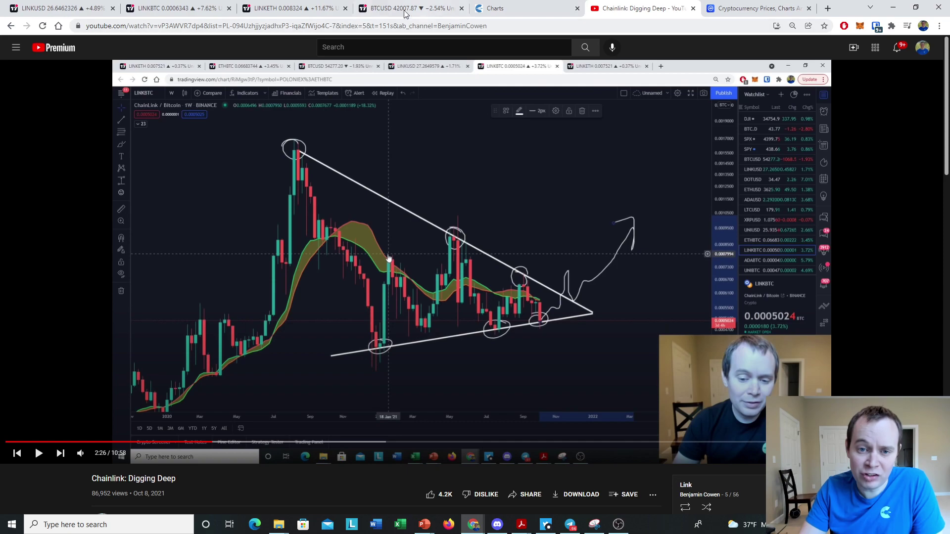
- On LINKBTC, drag the descending trendline's lower end up and right, rescaling the price axis
click(149, 10)
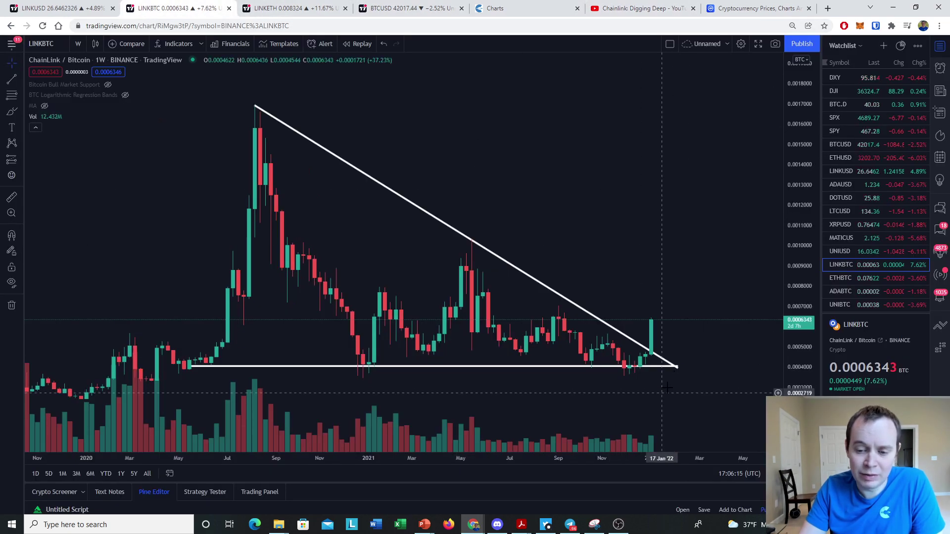
drag(799, 297, 732, 361)
drag(671, 420, 712, 395)
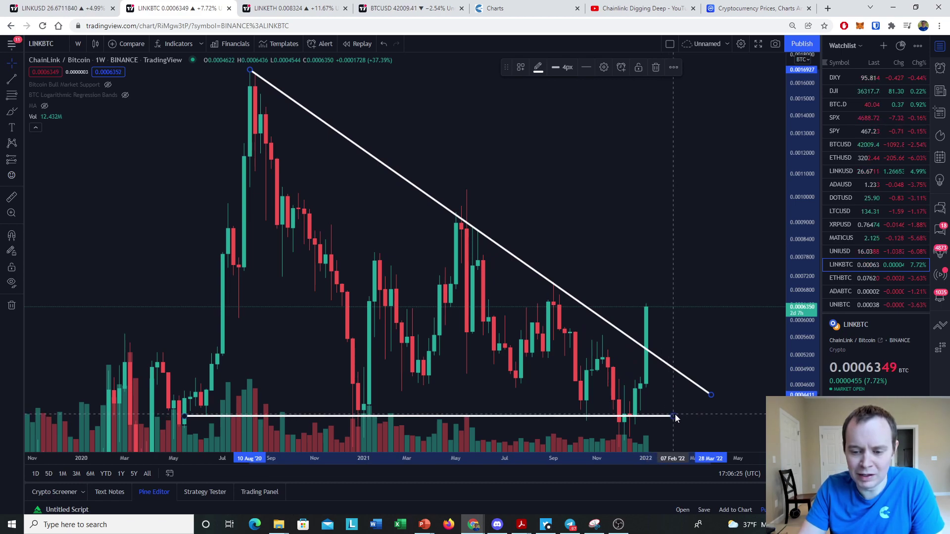
drag(793, 289, 780, 346)
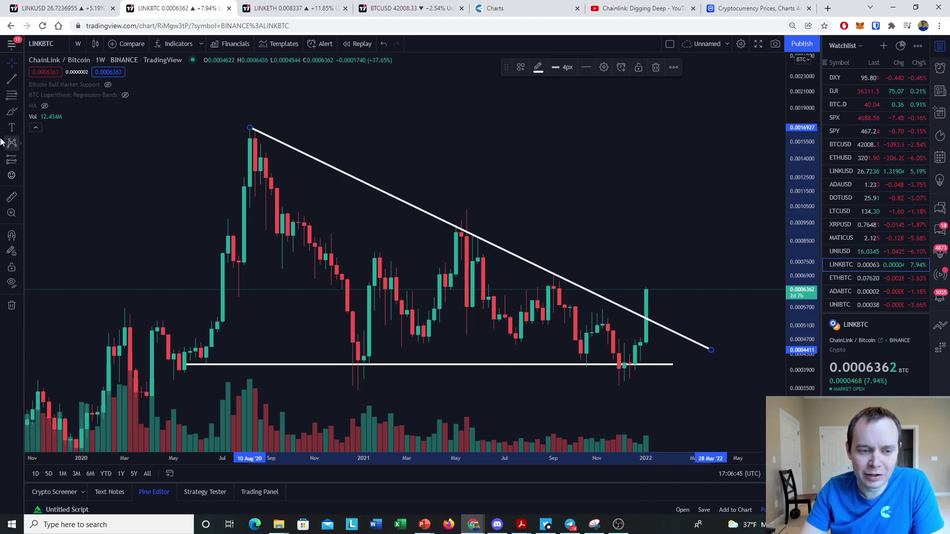
- Select the Brush tool, then undo the trendline move and price rescaling with Ctrl+Z
click(12, 112)
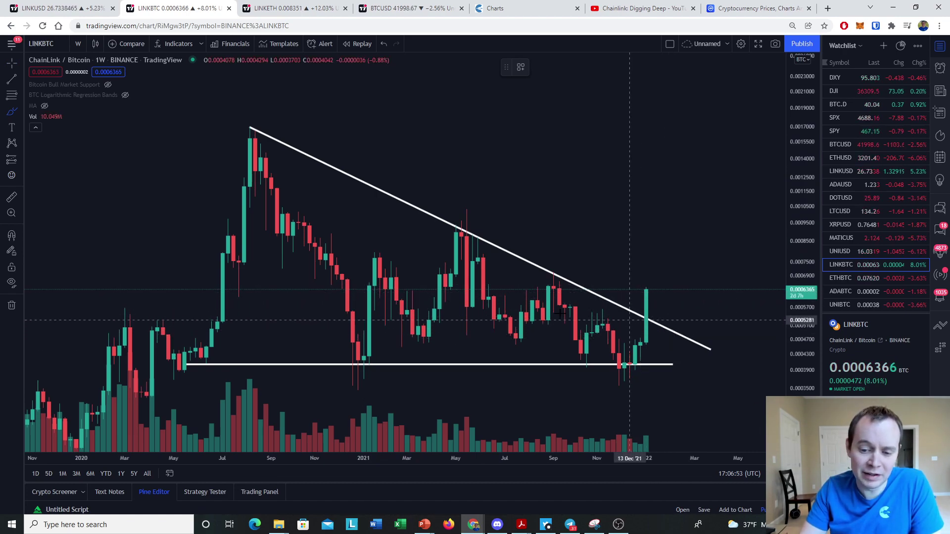
key(ctrl+z)
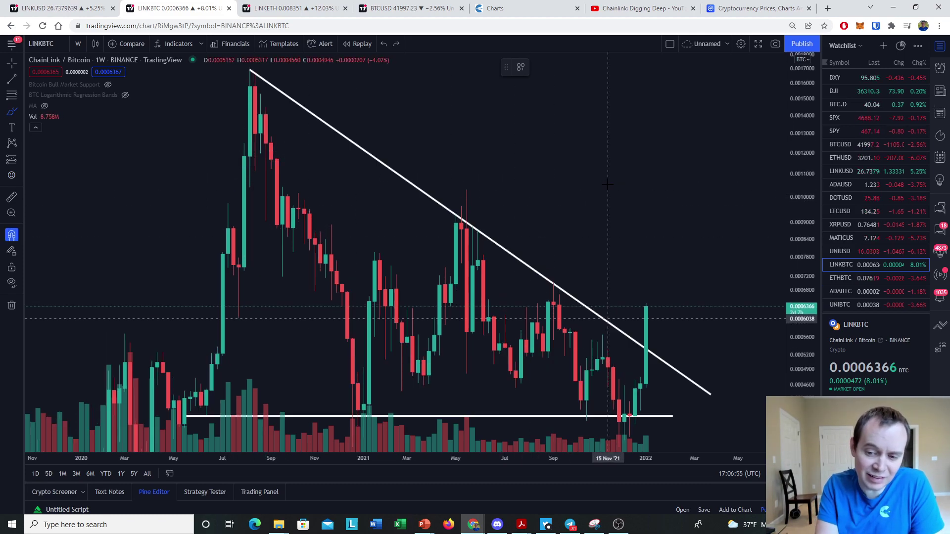
key(ctrl+z)
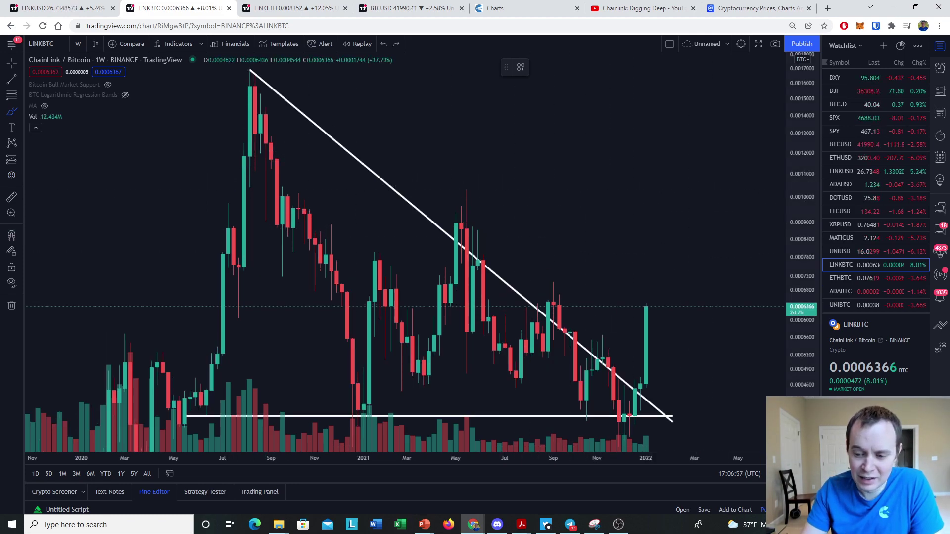
key(ctrl+z)
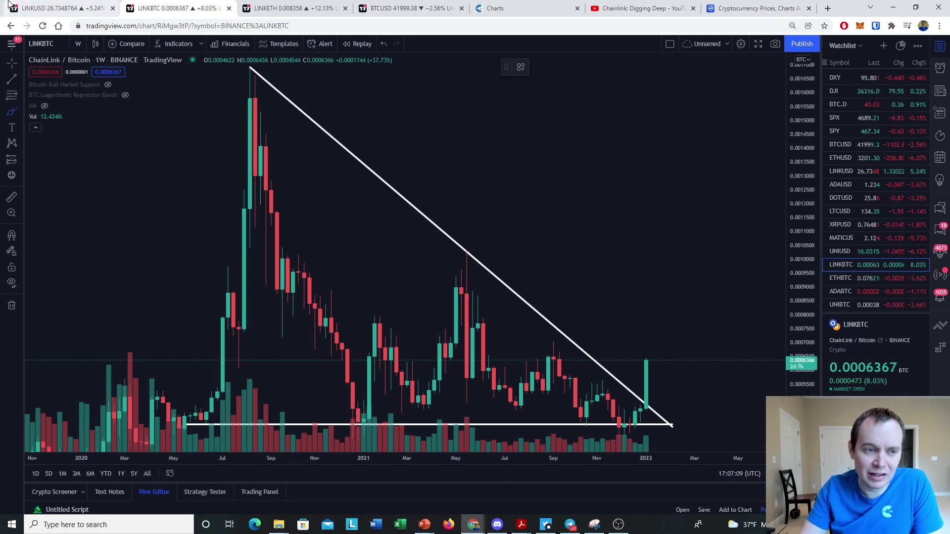
- Show the LINKUSD chart zoomed in with its price range stretched vertically
click(65, 8)
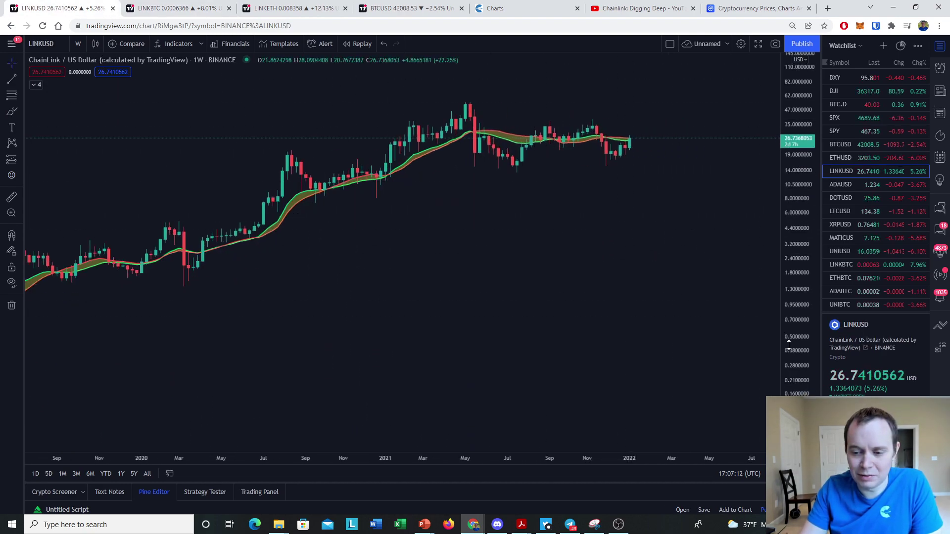
scroll(734, 332, up, 4)
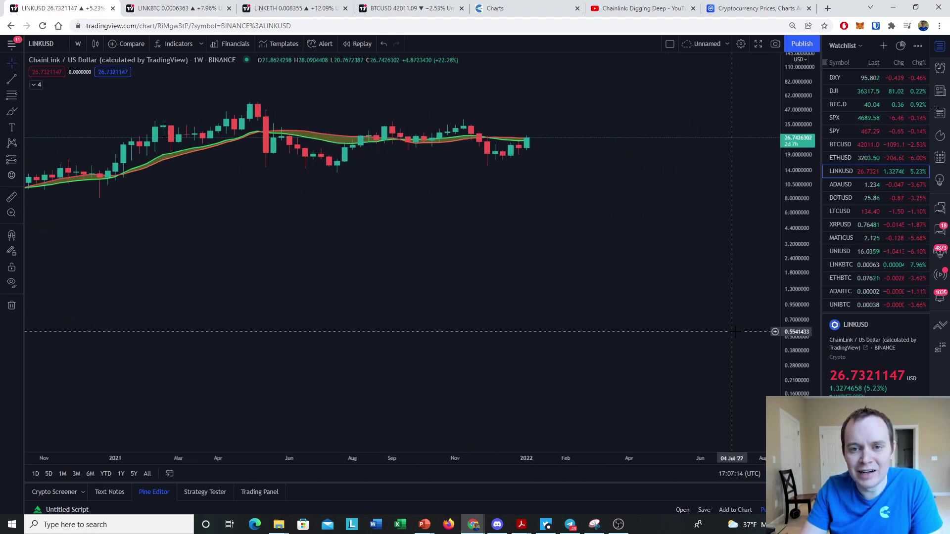
drag(795, 335, 795, 174)
- Flip between the Digging Deep video, LINKUSD and BTCUSD charts, ending on LINKUSD
click(633, 9)
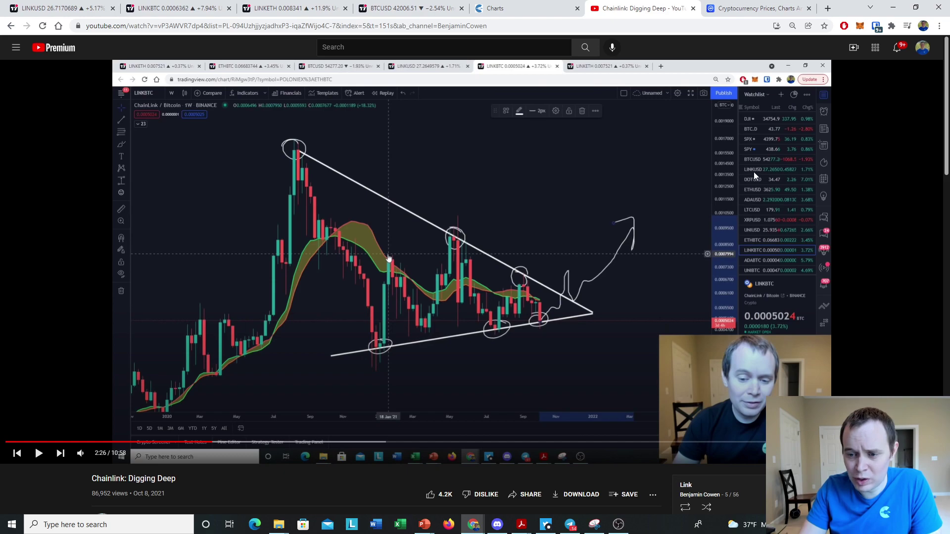
key(ctrl+1)
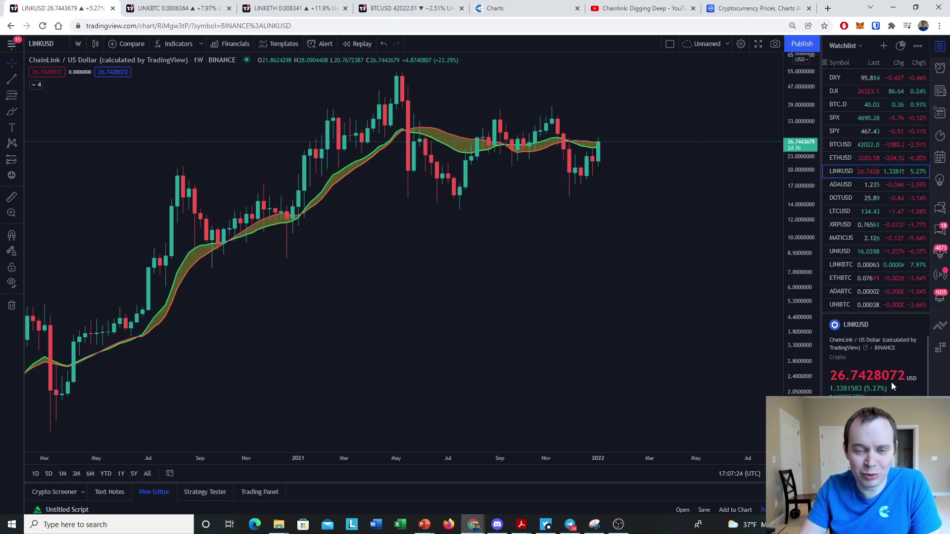
key(ctrl+6)
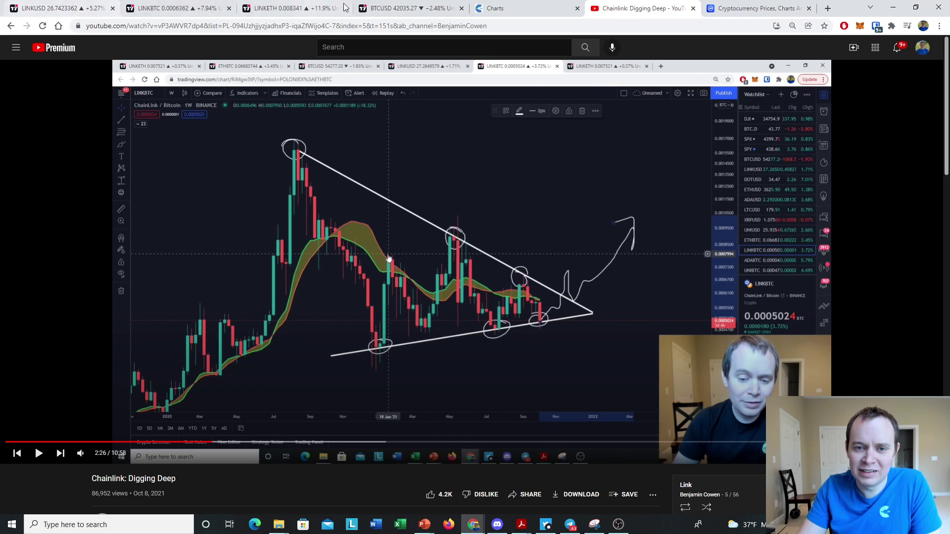
key(ctrl+4)
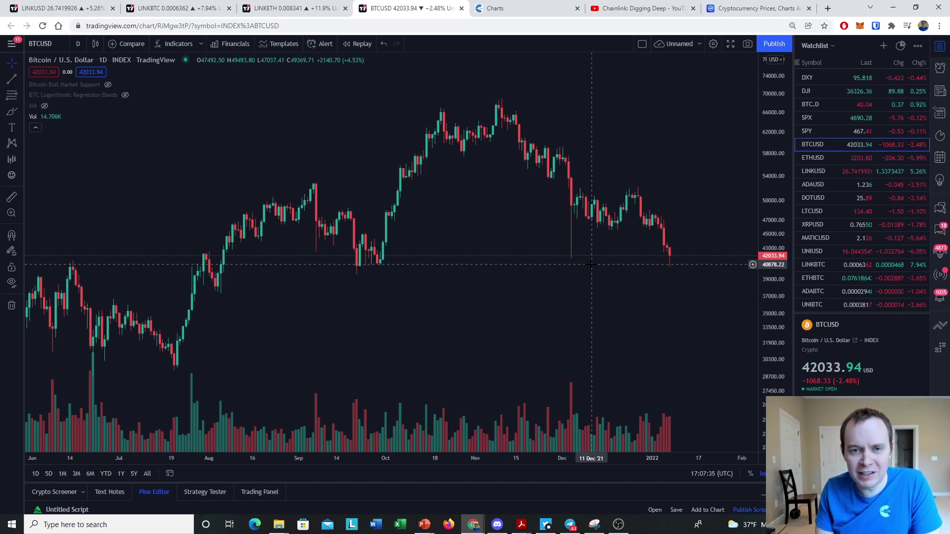
click(638, 8)
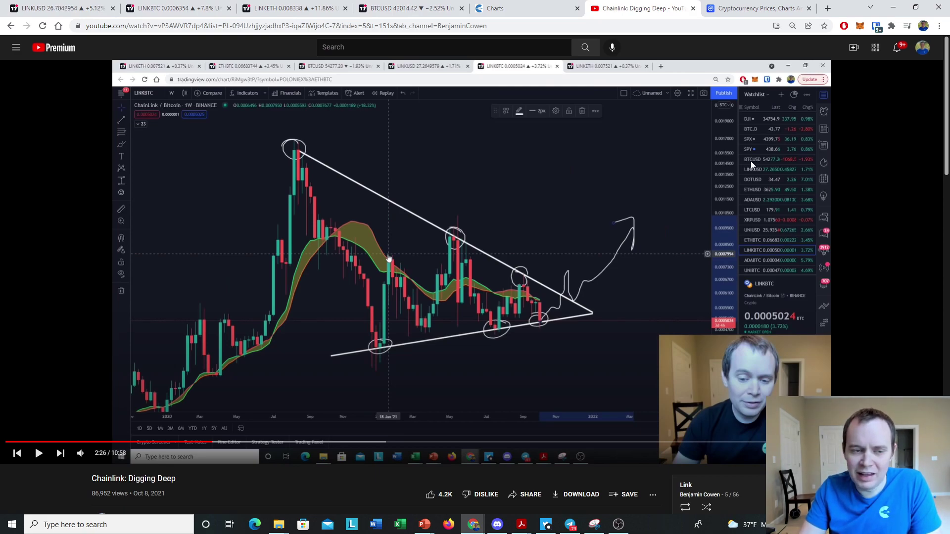
click(106, 6)
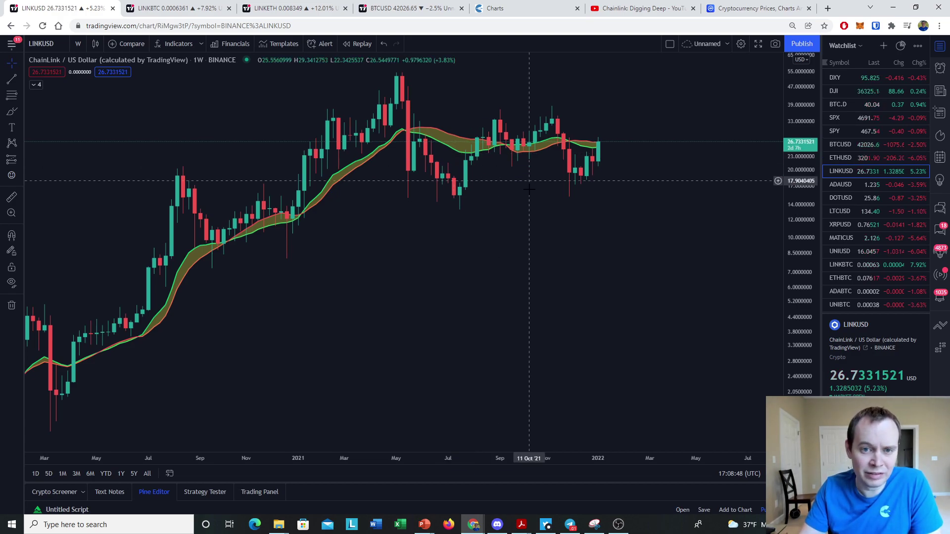
- Zoom the weekly LINKUSD chart out to span Sep 2019 through 2022
scroll(569, 198, down, 3)
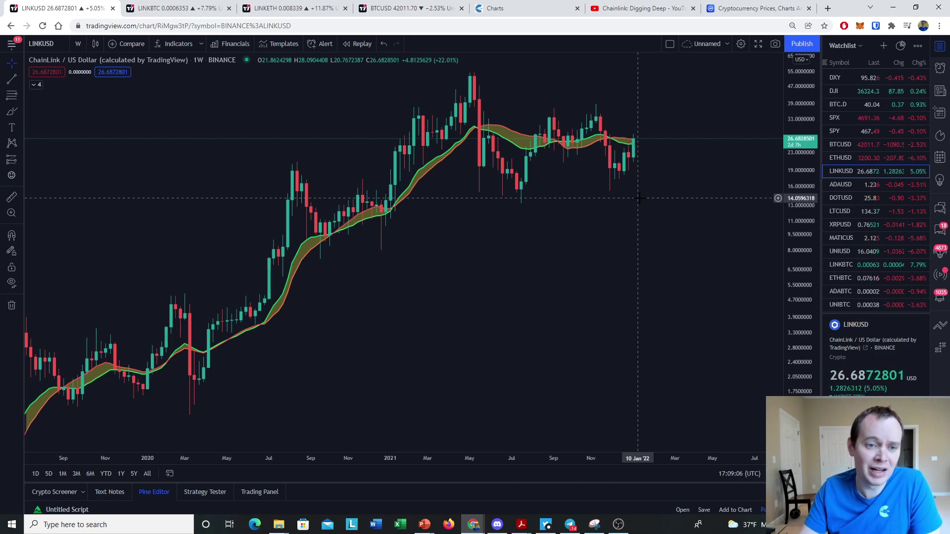
click(388, 10)
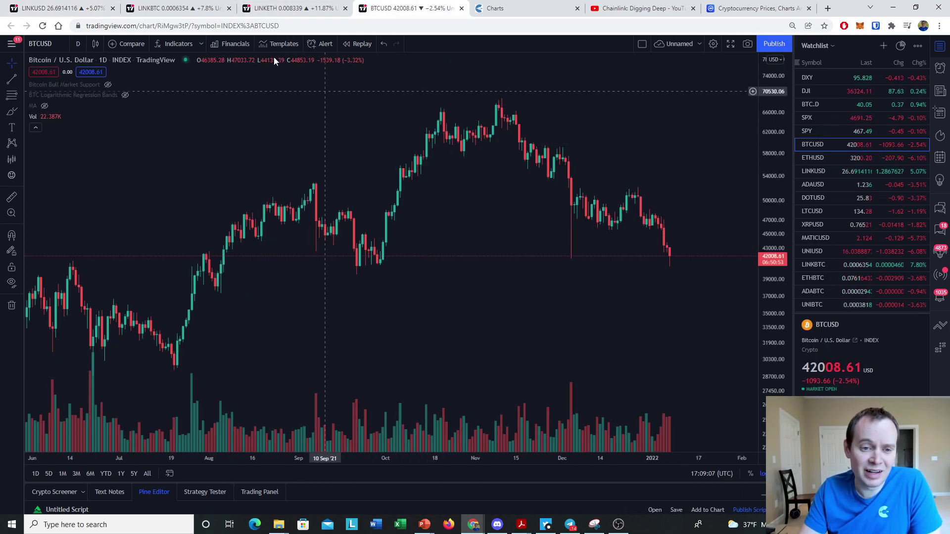
click(41, 5)
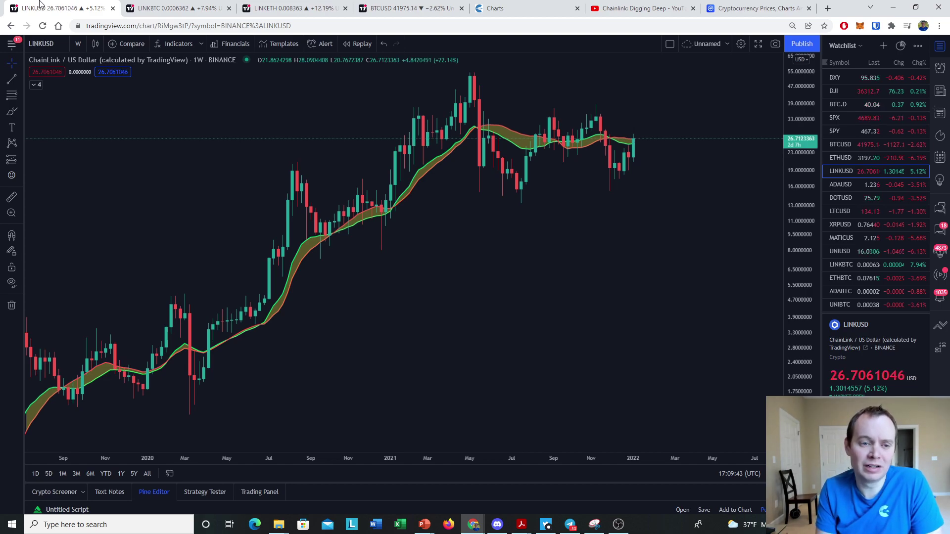
- Switch to CoinMarketCap and open the 12 June 2017 historical snapshot
click(712, 8)
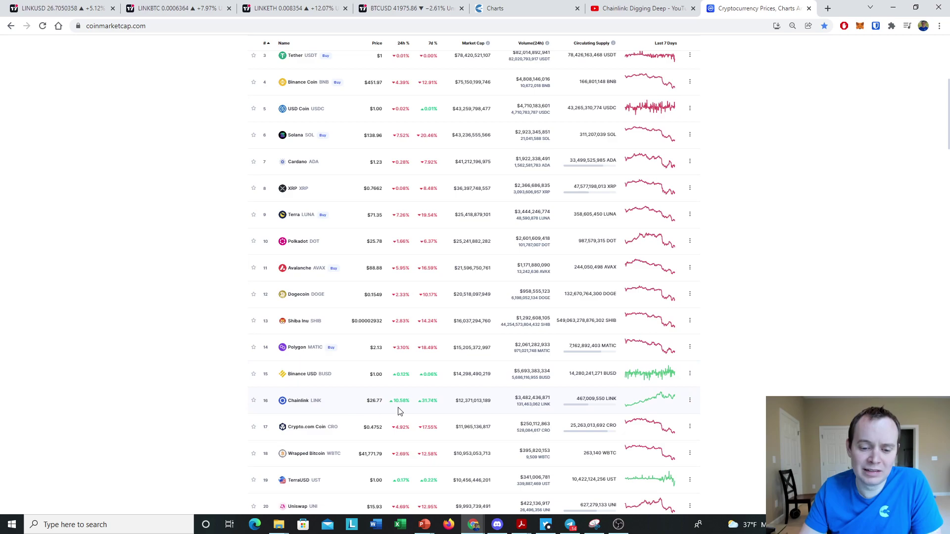
scroll(878, 305, up, 1)
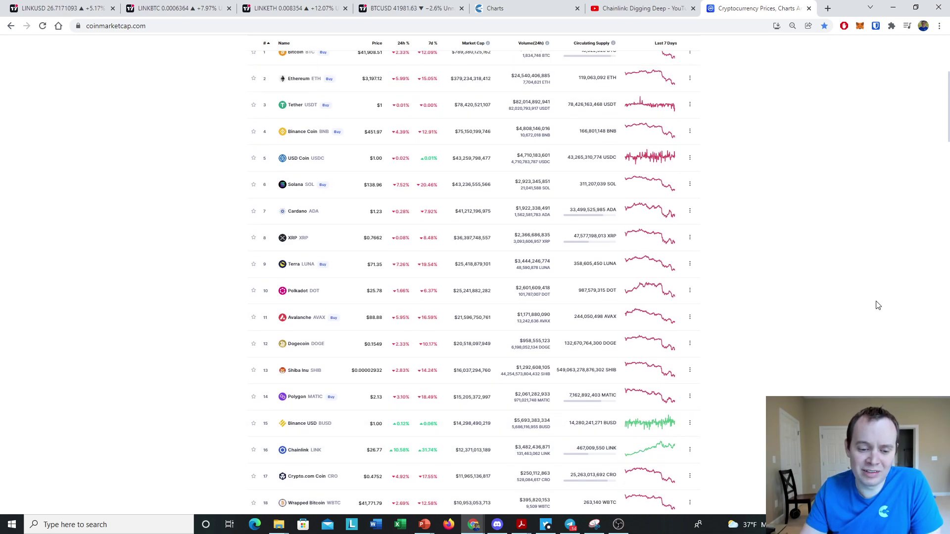
scroll(878, 305, up, 1)
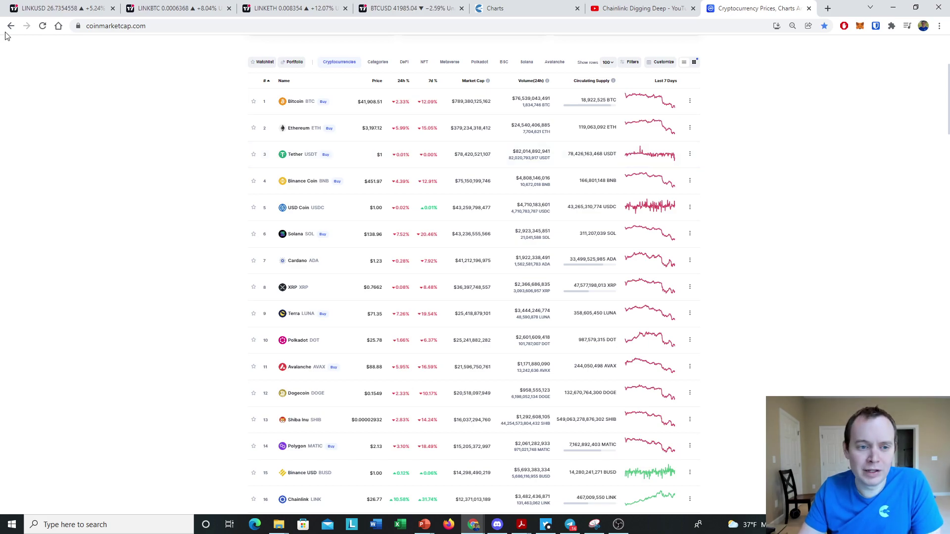
click(151, 26)
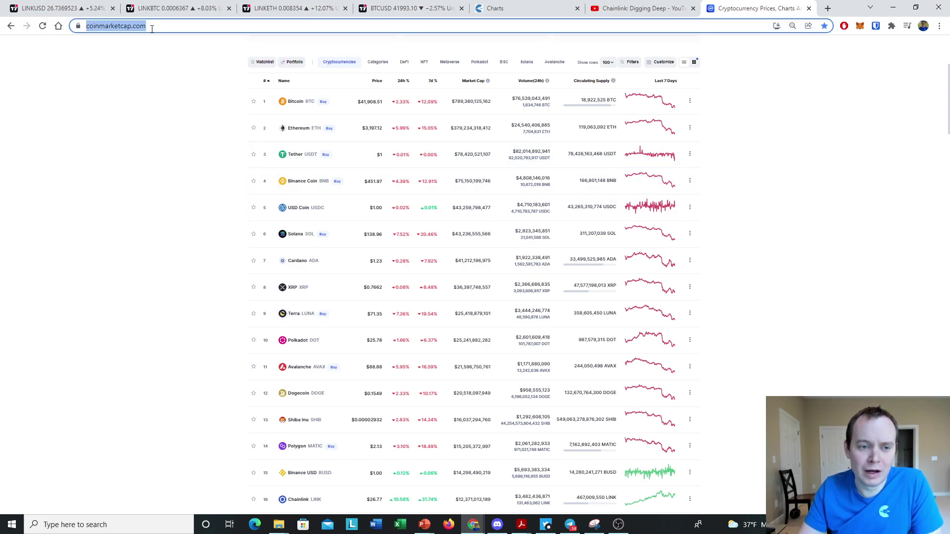
key(End)
text(/)
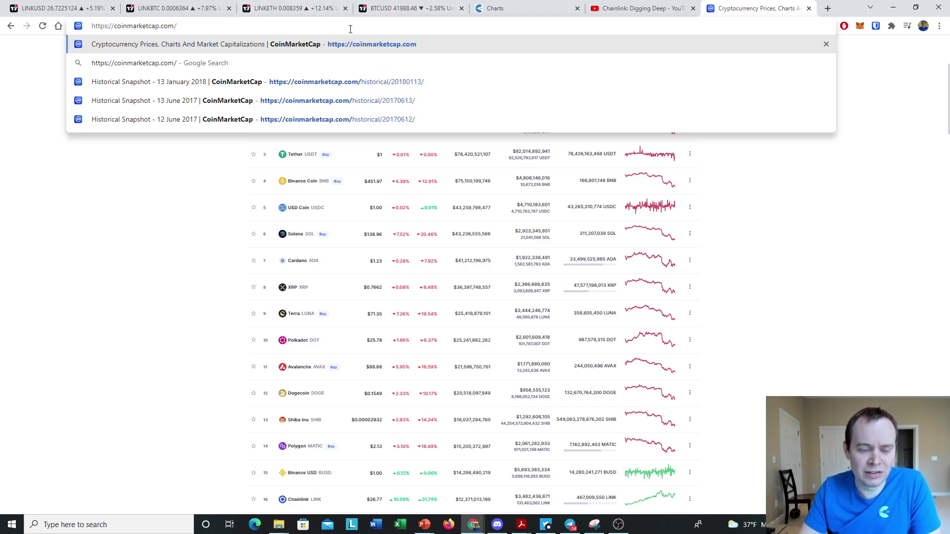
click(222, 120)
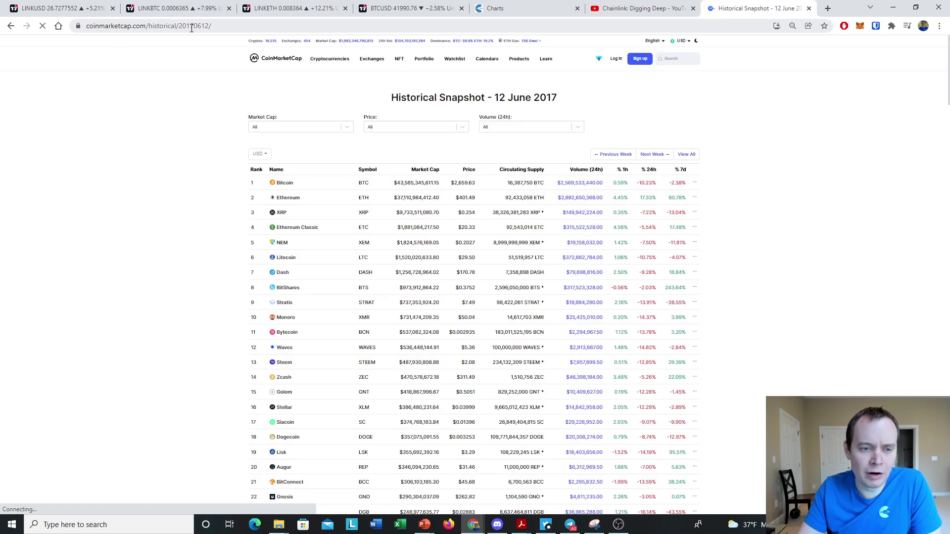
- Edit the snapshot URL date to 20200815 and load the 15 August 2020 rankings
click(192, 26)
key(End)
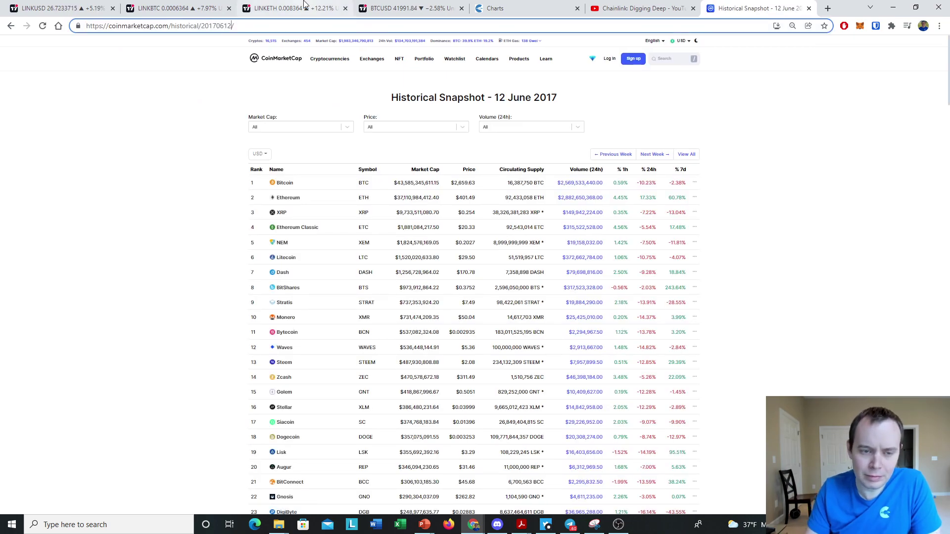
key(Left)
key(BackSpace)
key(BackSpace)
key(BackSpace)
key(BackSpace)
key(BackSpace)
key(BackSpace)
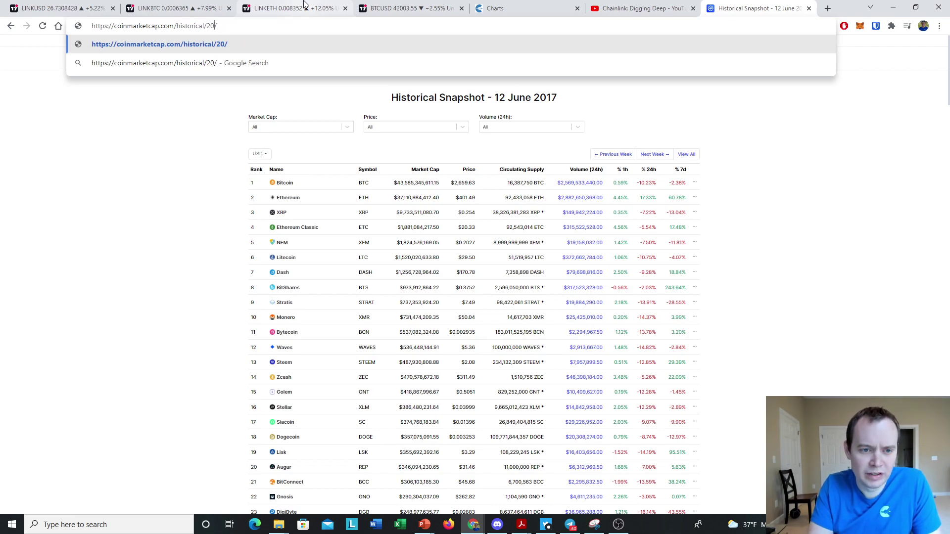
text(20)
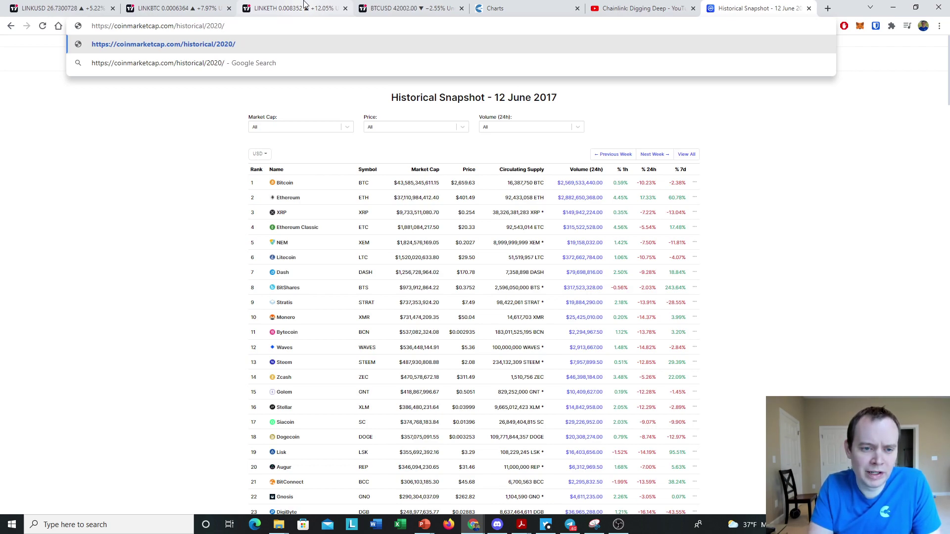
text(0815)
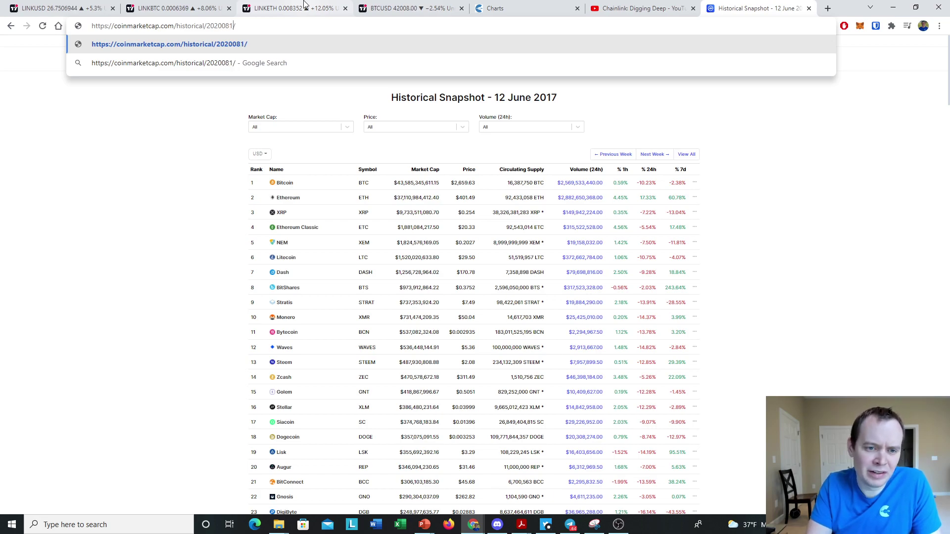
key(Return)
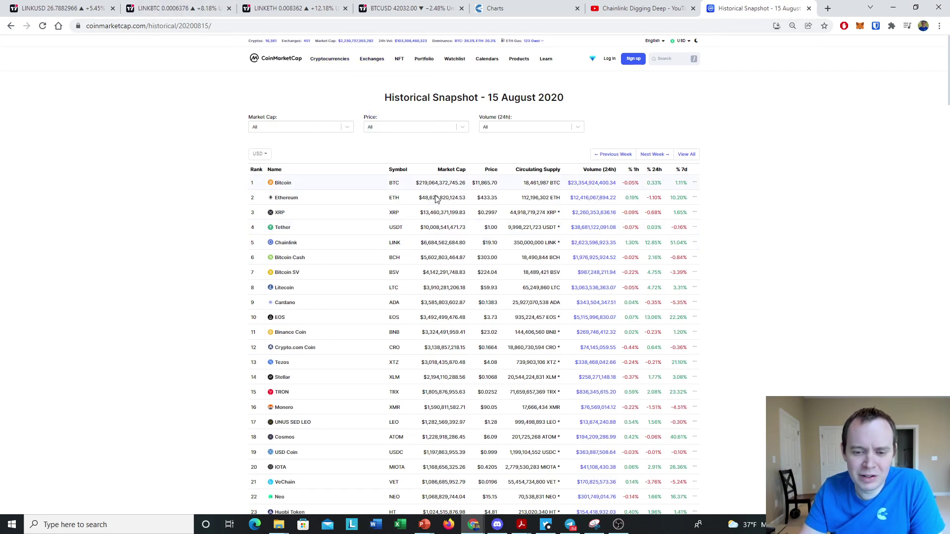
- Highlight Chainlink's $19.10 price in the 2020 snapshot, then switch to the LINKUSD chart
drag(501, 245, 481, 245)
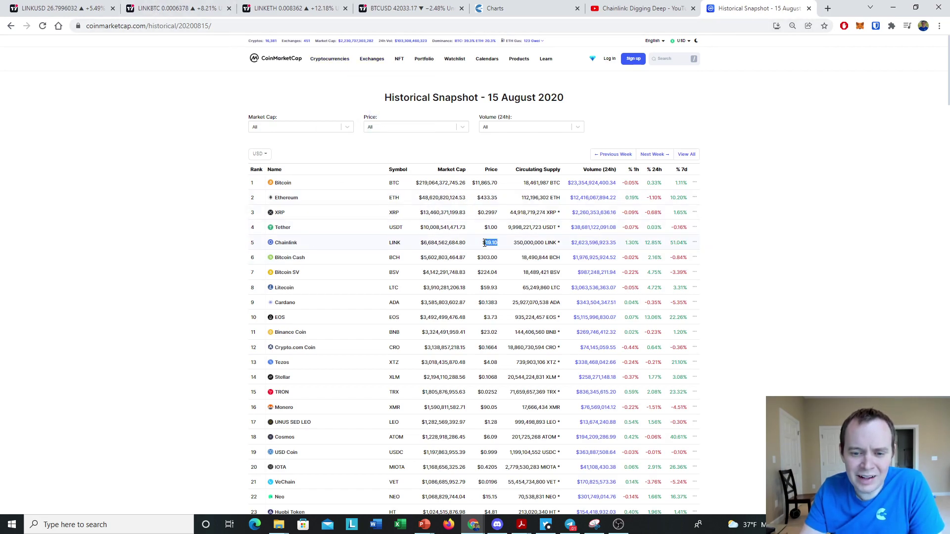
click(866, 247)
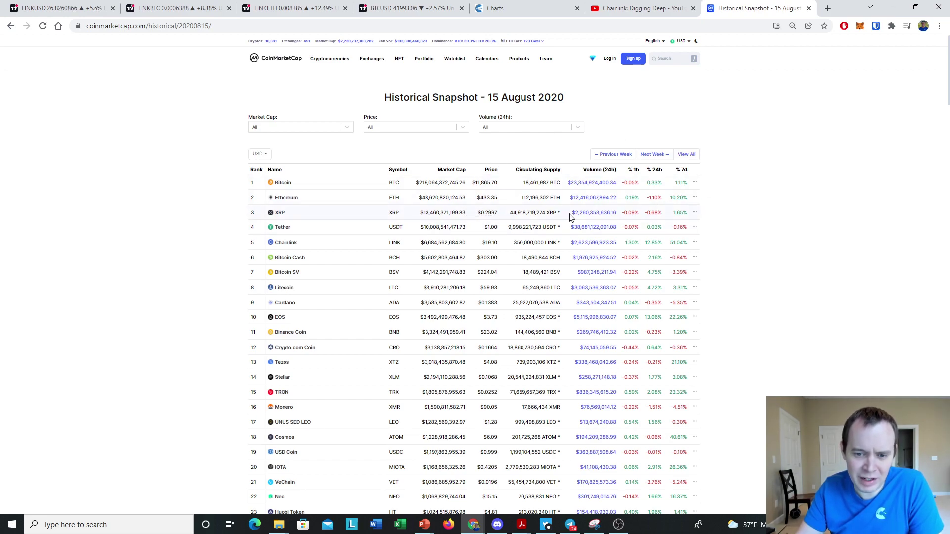
key(ctrl+1)
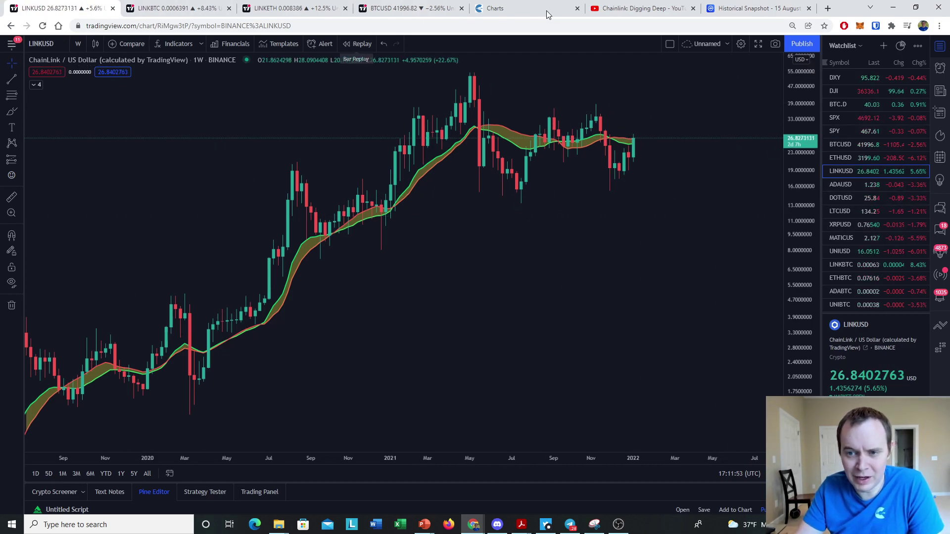
- Highlight Litecoin's $59.93 in the 2020 snapshot, then go back twice to the live rankings
click(755, 8)
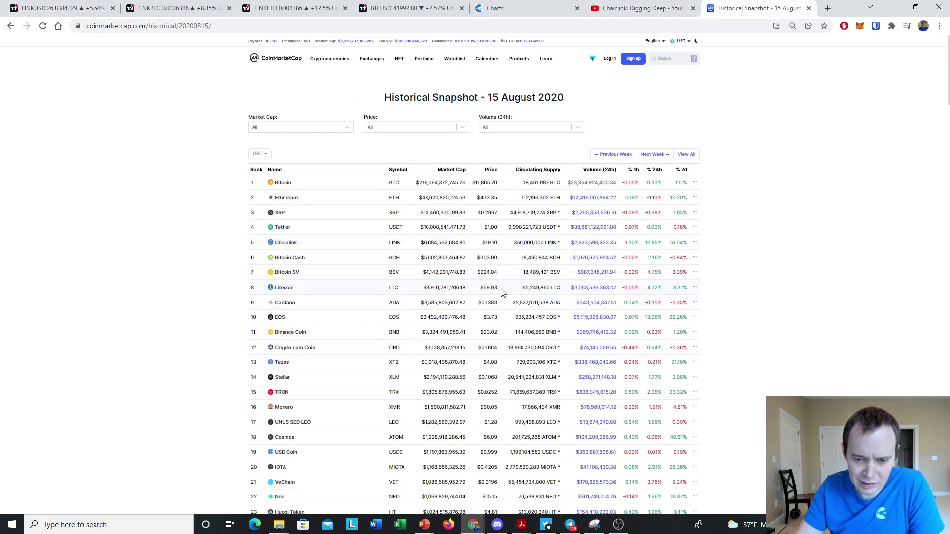
drag(500, 289, 479, 288)
click(780, 265)
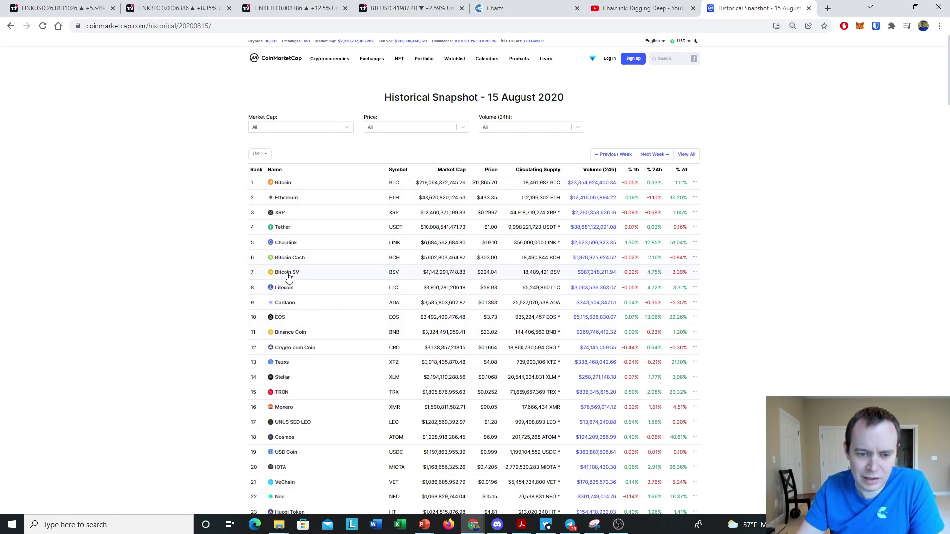
click(11, 26)
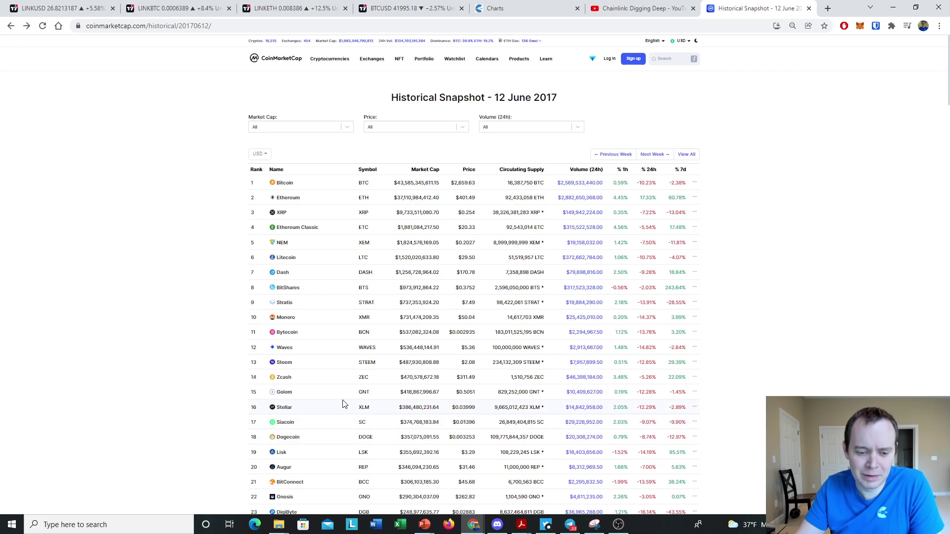
click(10, 25)
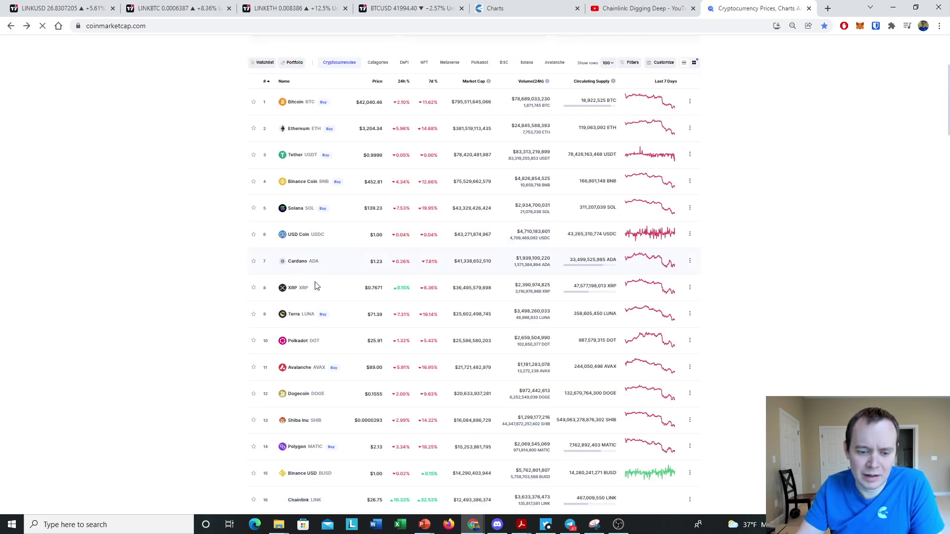
scroll(386, 321, down, 1)
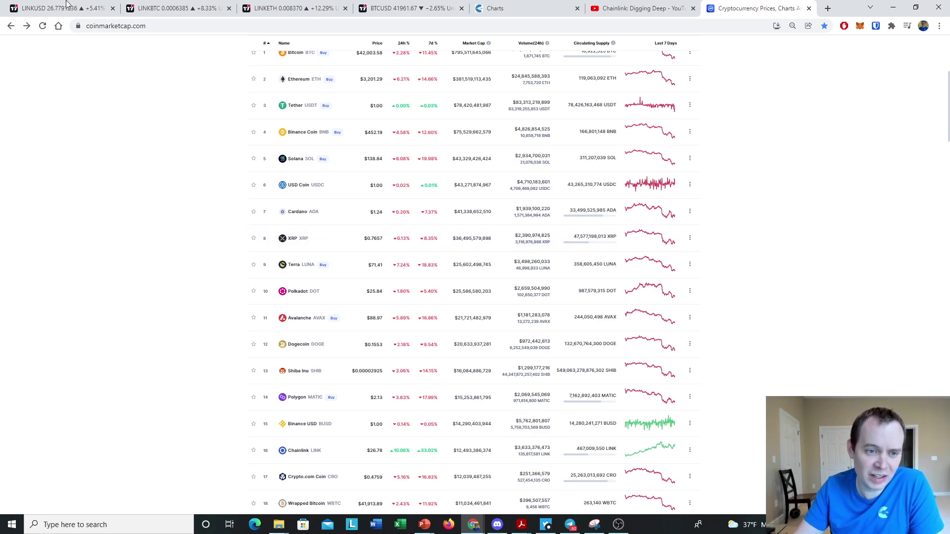
- Circle the LINKBTC breakout candles in yellow, then view the LINKETH and LINKUSD charts
click(124, 5)
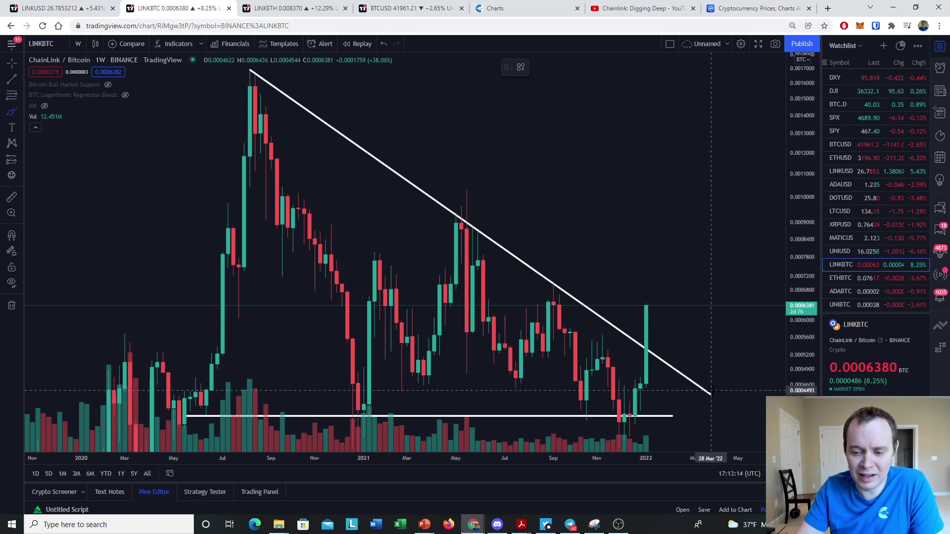
drag(711, 393, 695, 411)
mouse_move(662, 357)
mouse_down()
mouse_move(619, 418)
mouse_move(658, 352)
mouse_up()
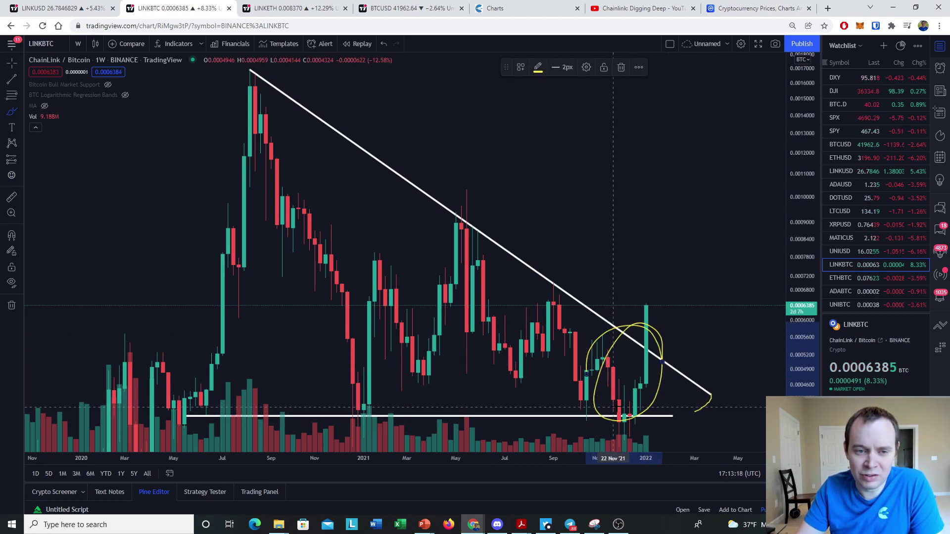
click(273, 7)
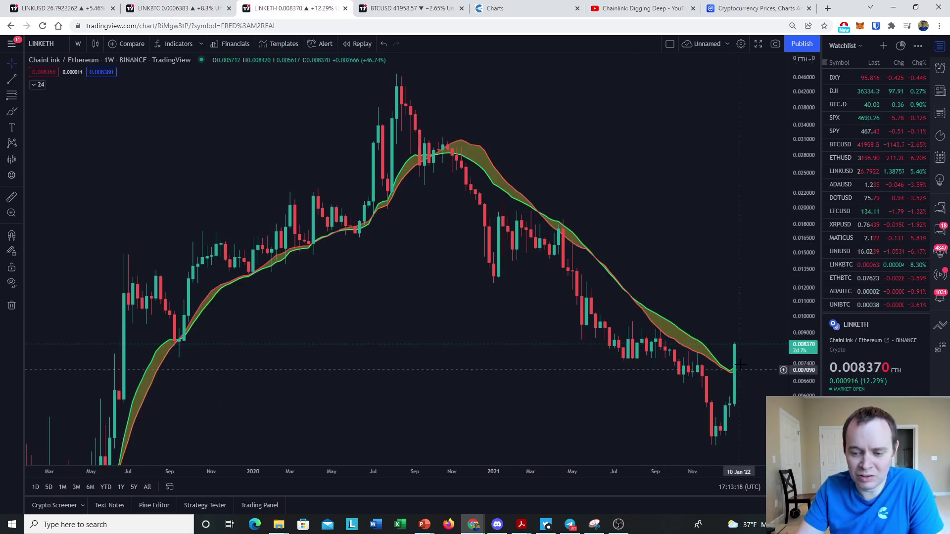
click(59, 8)
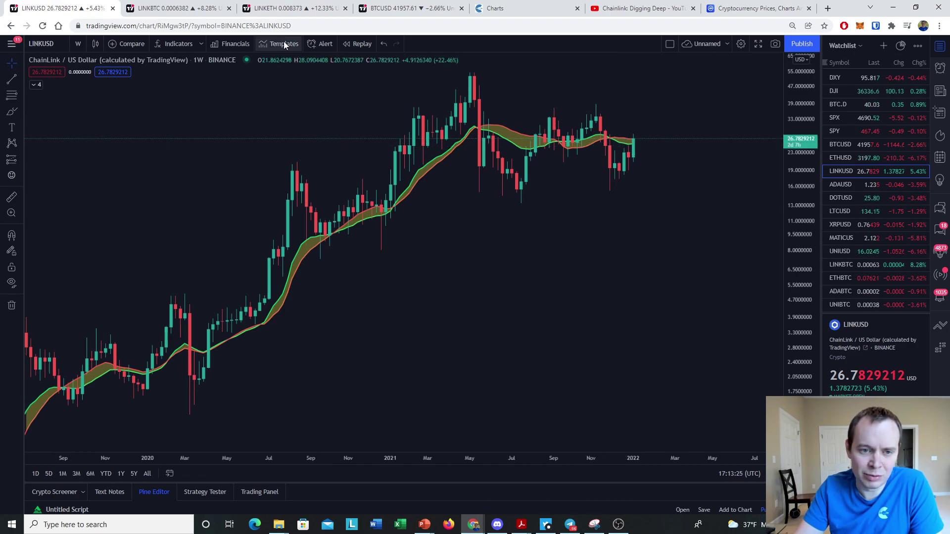
- Show the weekly LINKETH chart, near 0.008373 ETH and up about 12.33%, above its ribbon
click(272, 7)
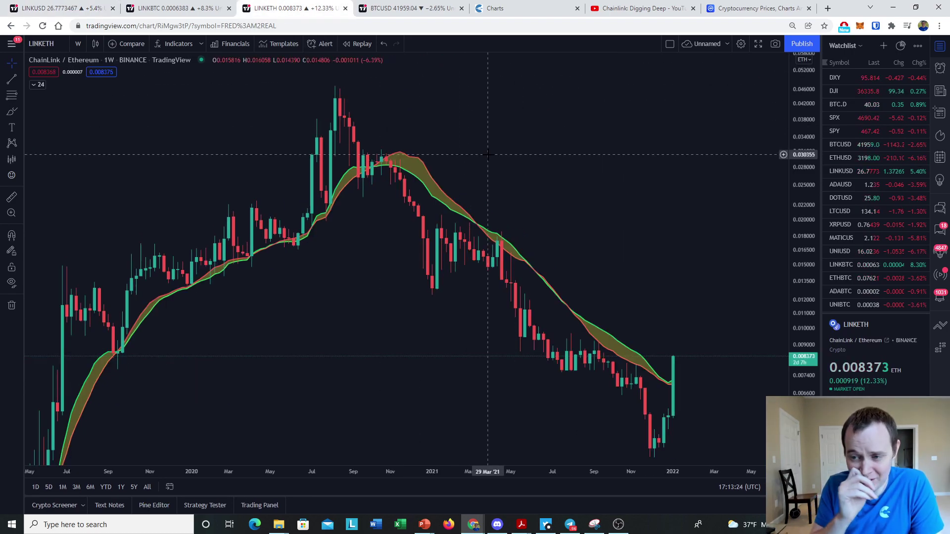